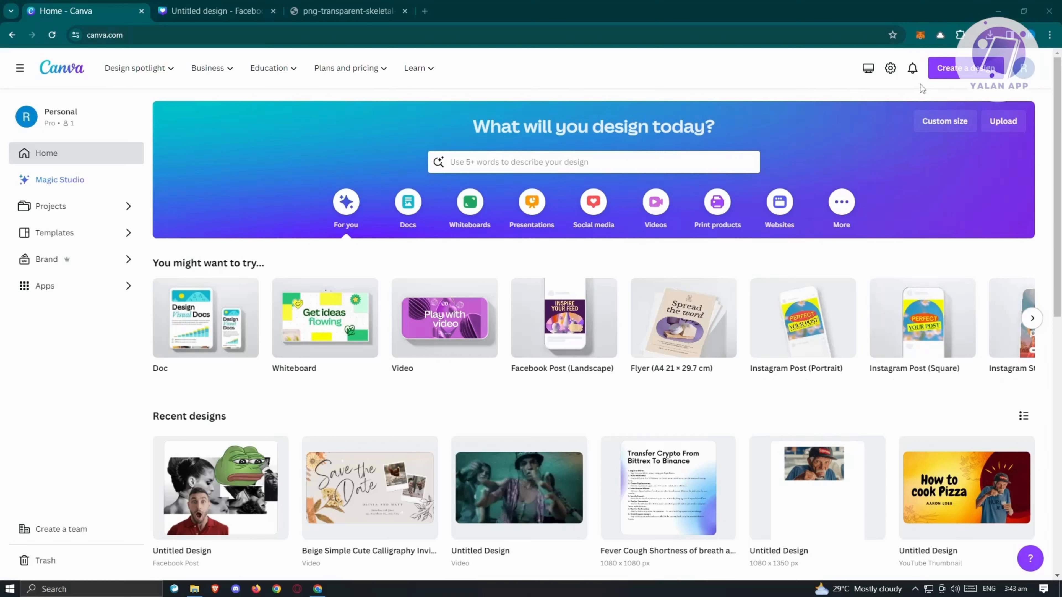
- Create a blank Presentation (16:9) design and show the full shapes collection in the elements library
{"action": "left_click", "coordinate": [979, 77]}
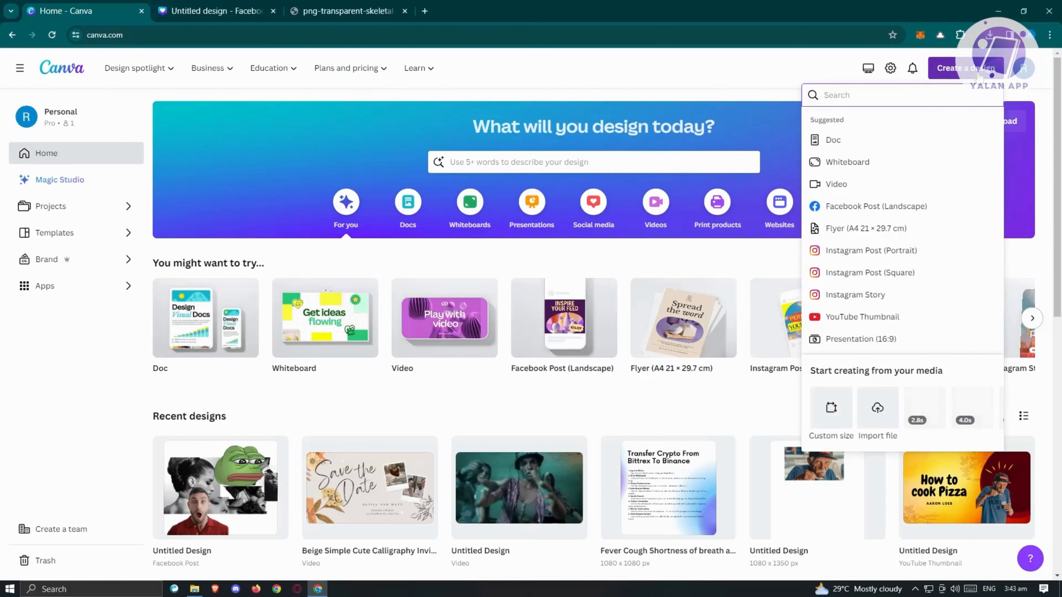
{"action": "left_click", "coordinate": [863, 342]}
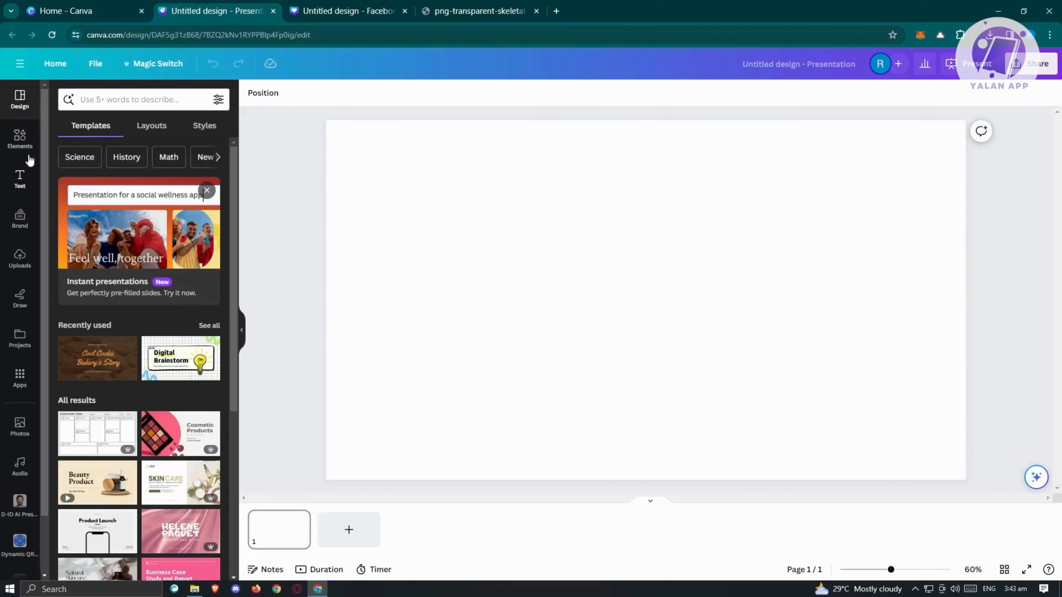
{"action": "left_click", "coordinate": [19, 140]}
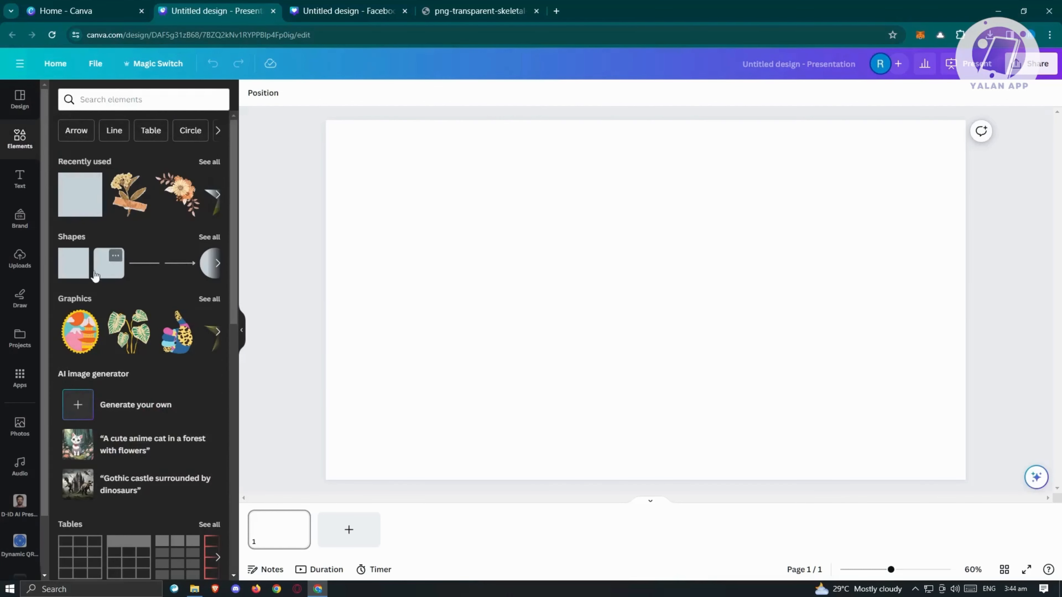
{"action": "left_click", "coordinate": [208, 238]}
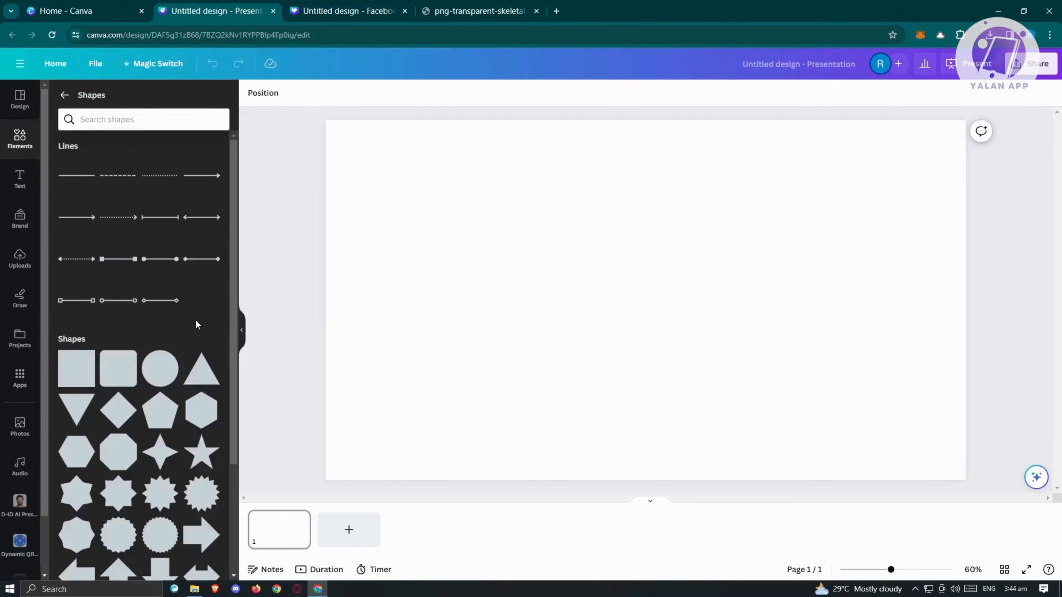
- Find the plus-shaped cross in the shapes collection and place it on the page, left of centre
{"action": "scroll", "coordinate": [196, 325], "scroll_direction": "down", "scroll_amount": 3}
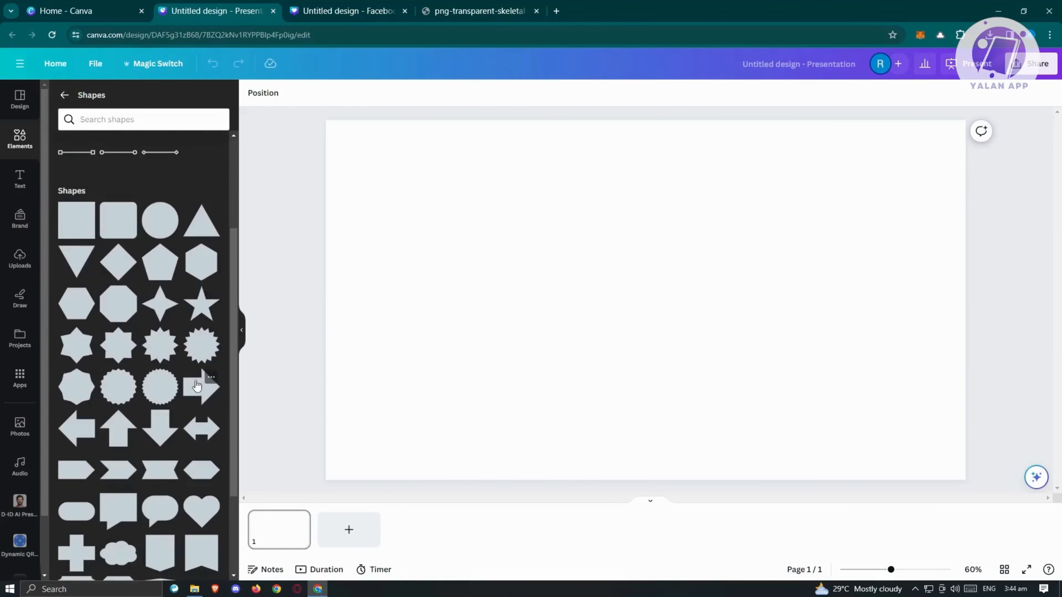
{"action": "scroll", "coordinate": [159, 389], "scroll_direction": "down", "scroll_amount": 1}
{"action": "scroll", "coordinate": [155, 399], "scroll_direction": "down", "scroll_amount": 1}
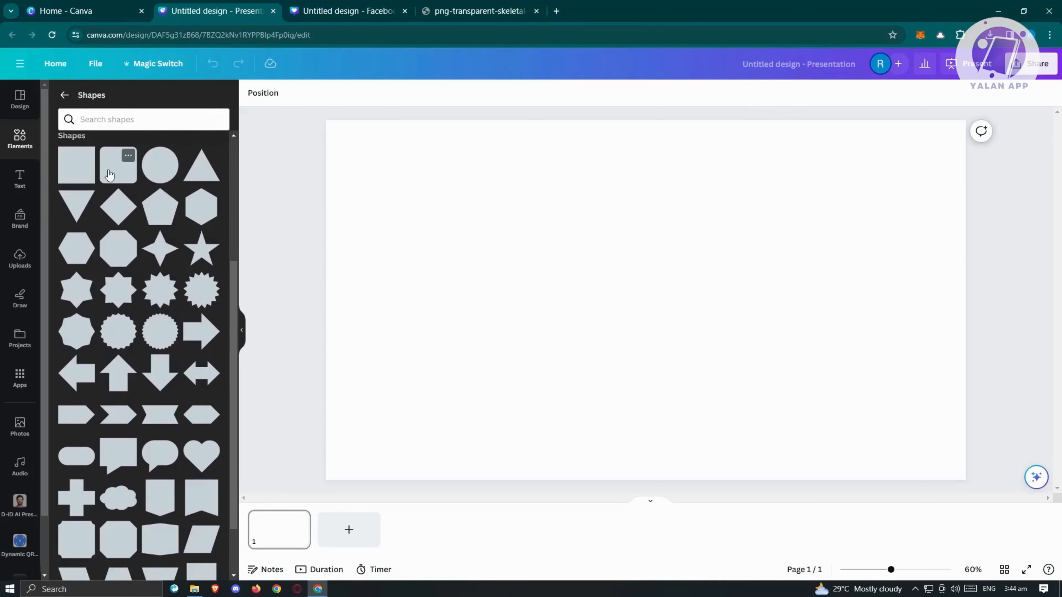
{"action": "scroll", "coordinate": [102, 419], "scroll_direction": "down", "scroll_amount": 3}
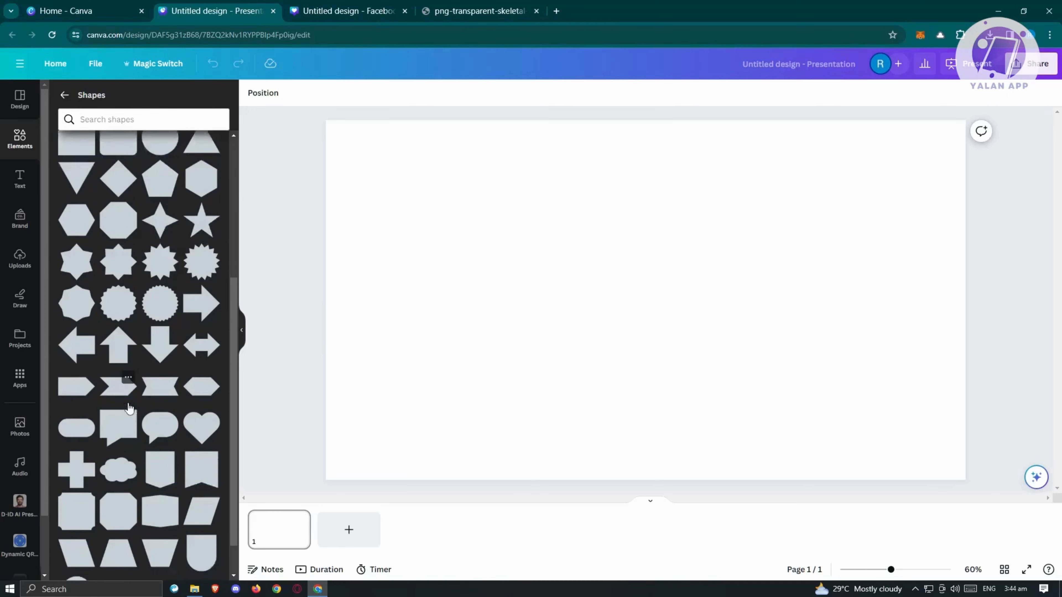
{"action": "scroll", "coordinate": [205, 320], "scroll_direction": "up", "scroll_amount": 5}
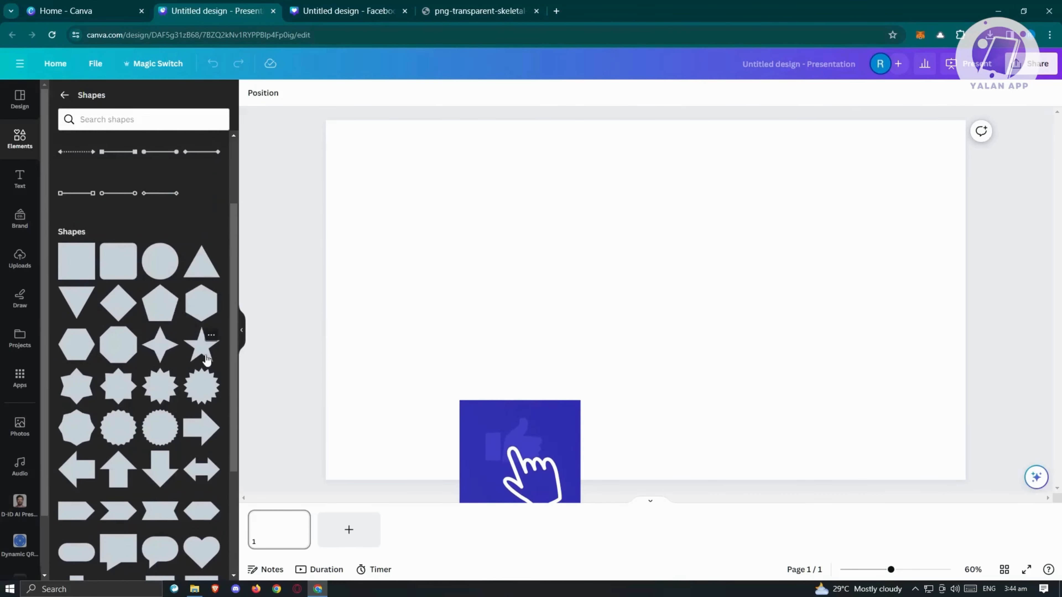
{"action": "scroll", "coordinate": [183, 373], "scroll_direction": "down", "scroll_amount": 2}
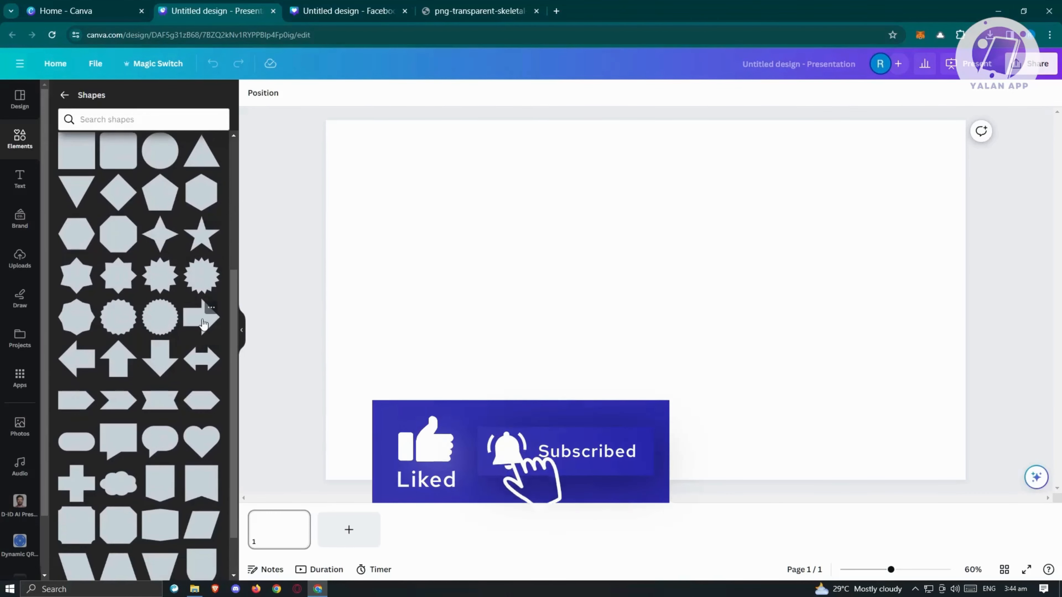
{"action": "scroll", "coordinate": [183, 373], "scroll_direction": "down", "scroll_amount": 2}
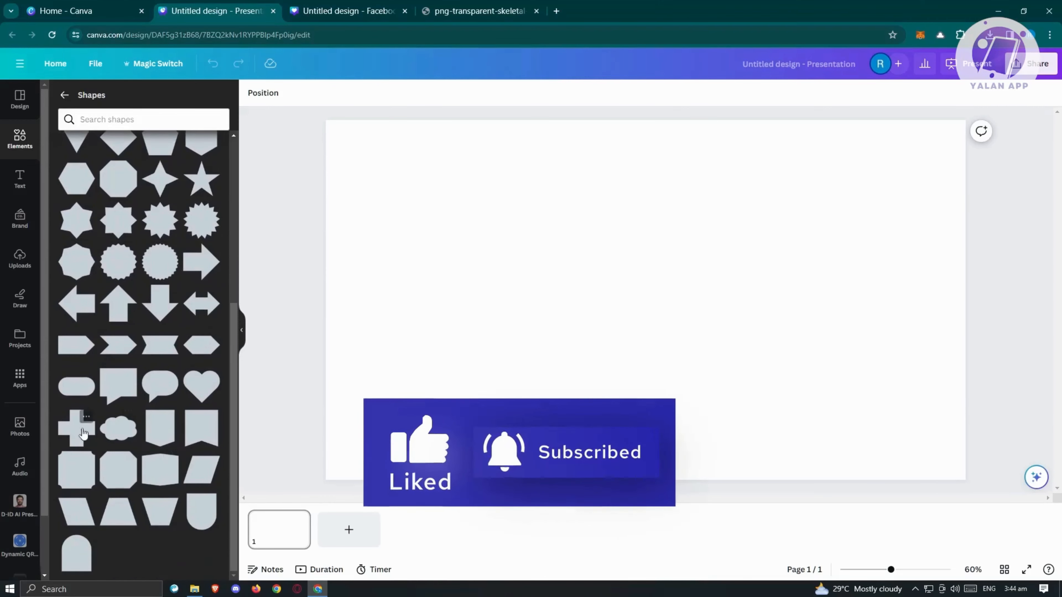
{"action": "left_click_drag", "start_coordinate": [78, 437], "coordinate": [498, 259]}
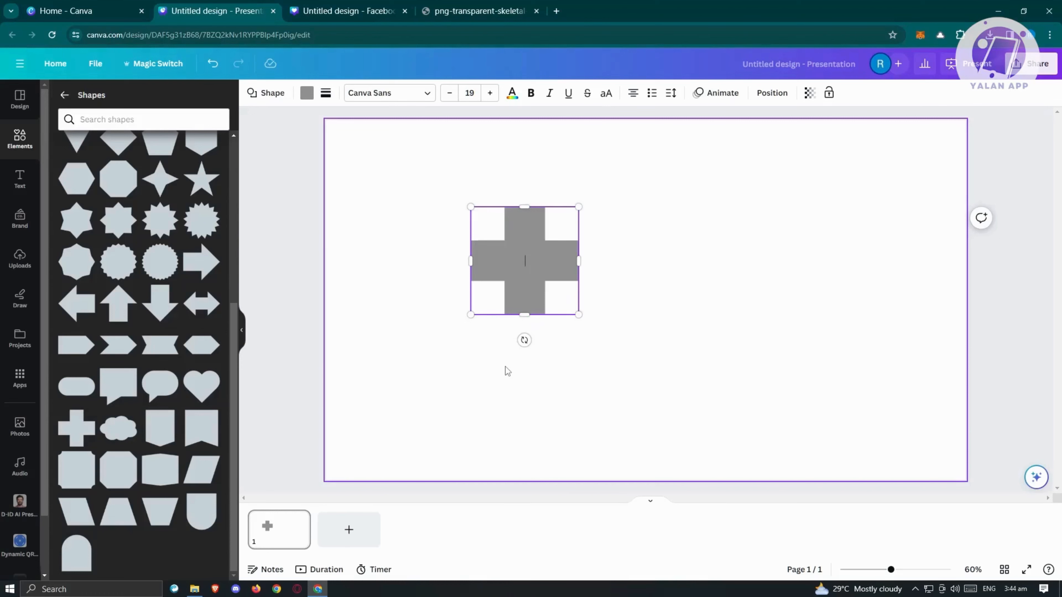
- Stretch the cross to about half the page's width and about a third of its height
{"action": "left_click_drag", "start_coordinate": [581, 262], "coordinate": [800, 261]}
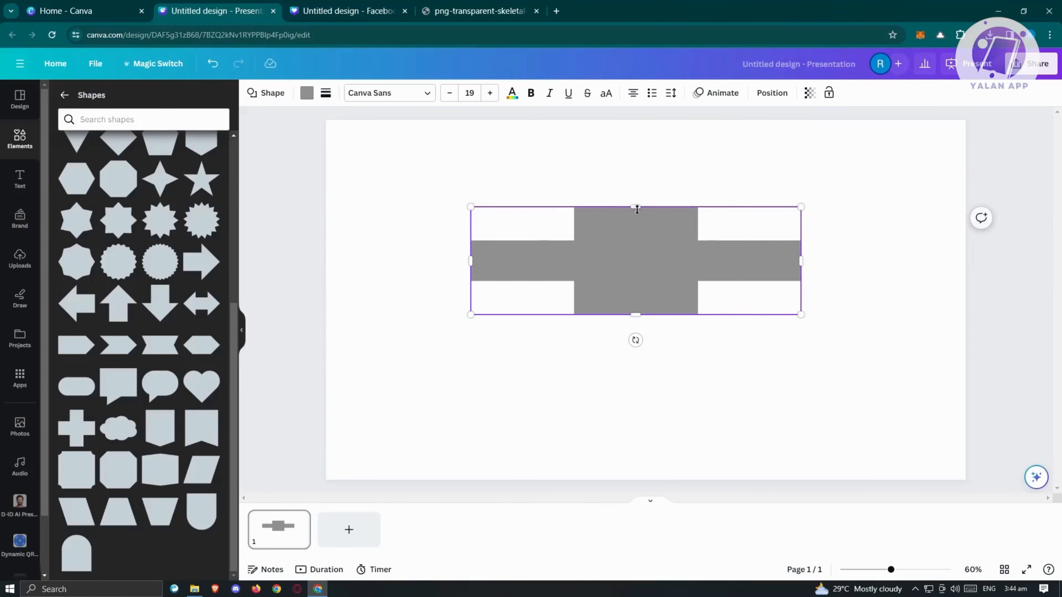
{"action": "left_click_drag", "start_coordinate": [636, 207], "coordinate": [641, 277]}
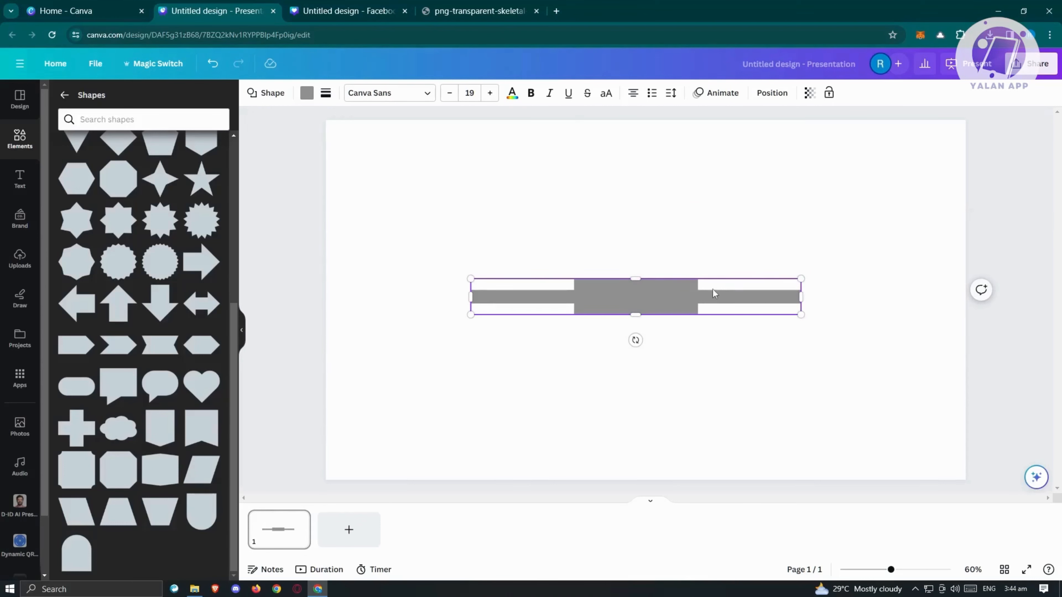
{"action": "left_click_drag", "start_coordinate": [707, 280], "coordinate": [706, 278]}
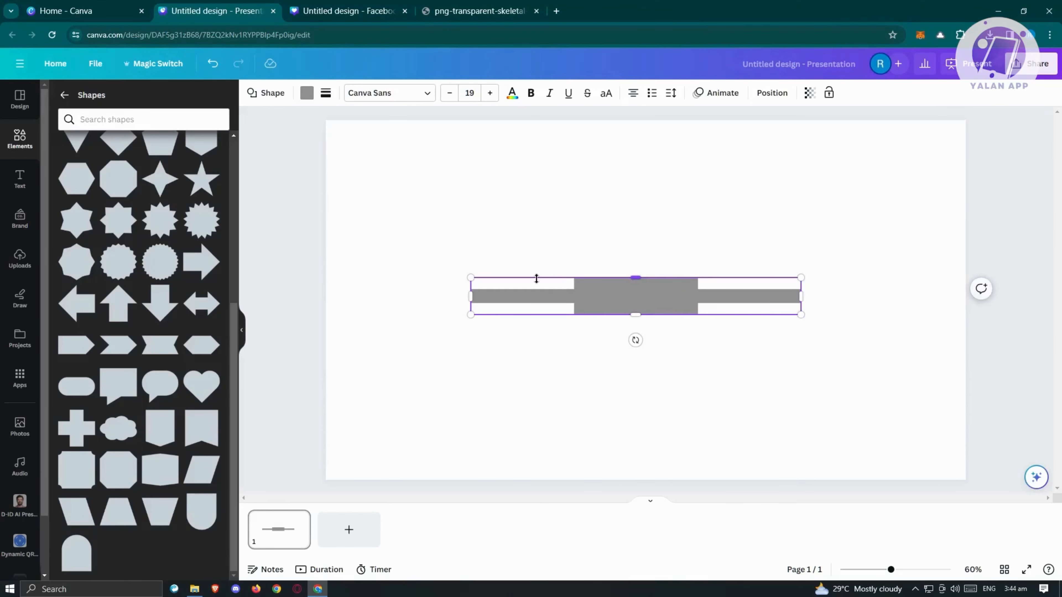
{"action": "left_click_drag", "start_coordinate": [634, 277], "coordinate": [629, 195]}
- Fill the cross with the coral red default colour and give it a short-dashed border
{"action": "left_click", "coordinate": [306, 93]}
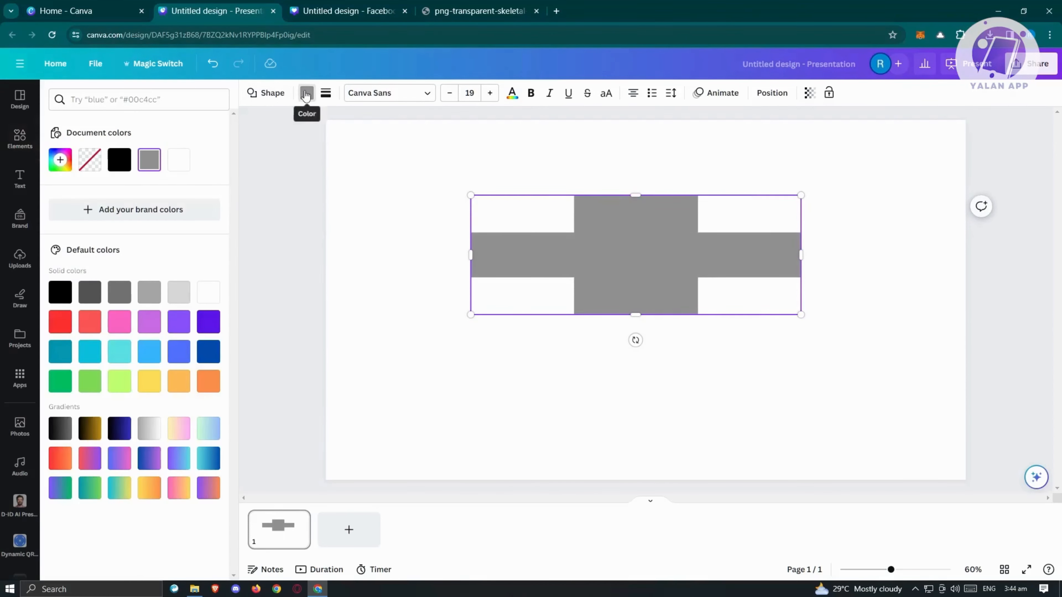
{"action": "left_click", "coordinate": [89, 321]}
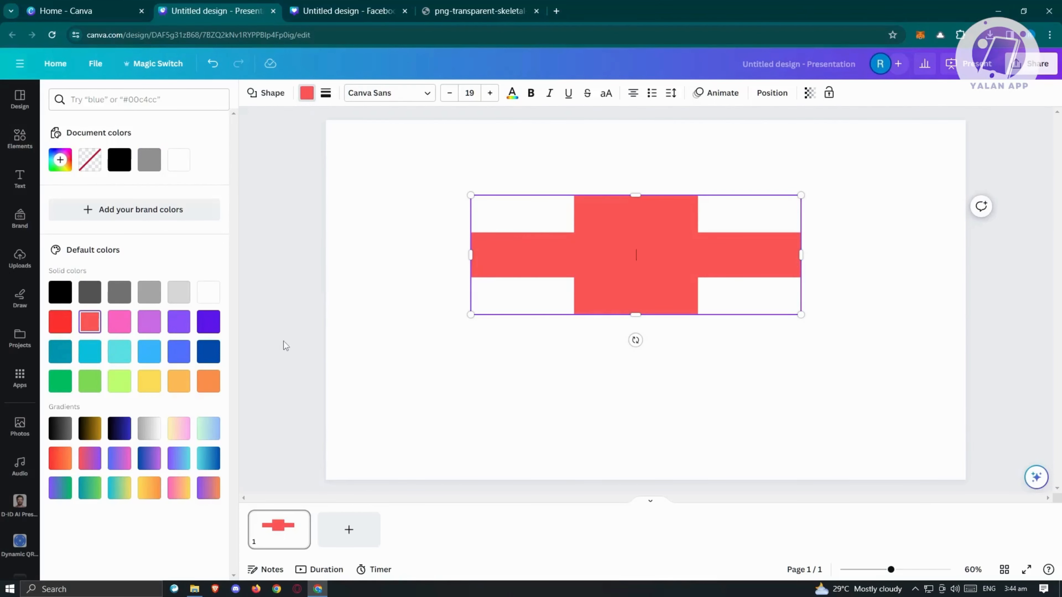
{"action": "left_click", "coordinate": [325, 93]}
{"action": "left_click", "coordinate": [382, 133]}
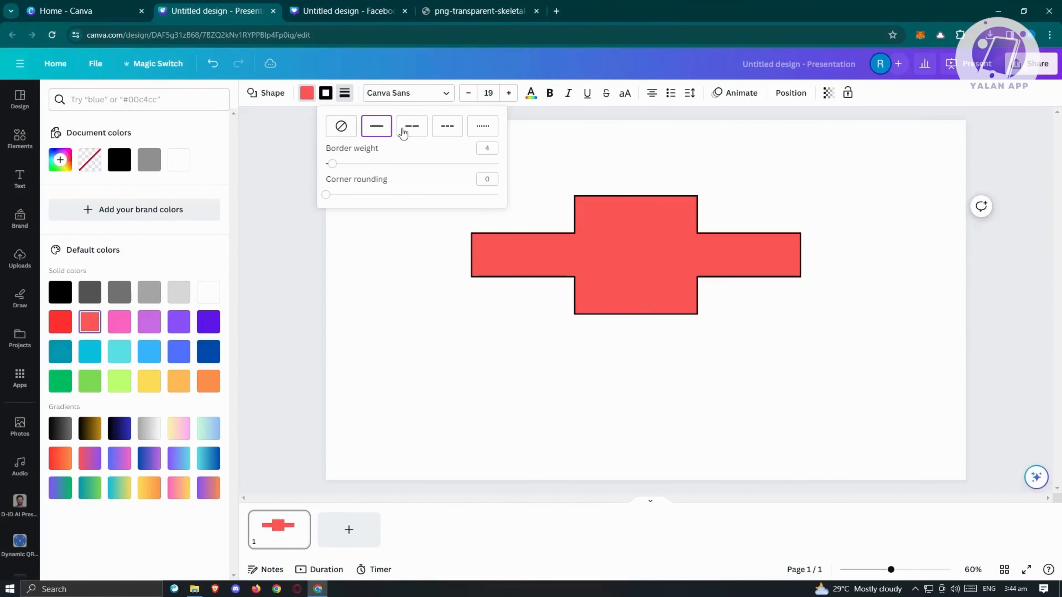
{"action": "left_click", "coordinate": [412, 129]}
{"action": "left_click", "coordinate": [455, 130]}
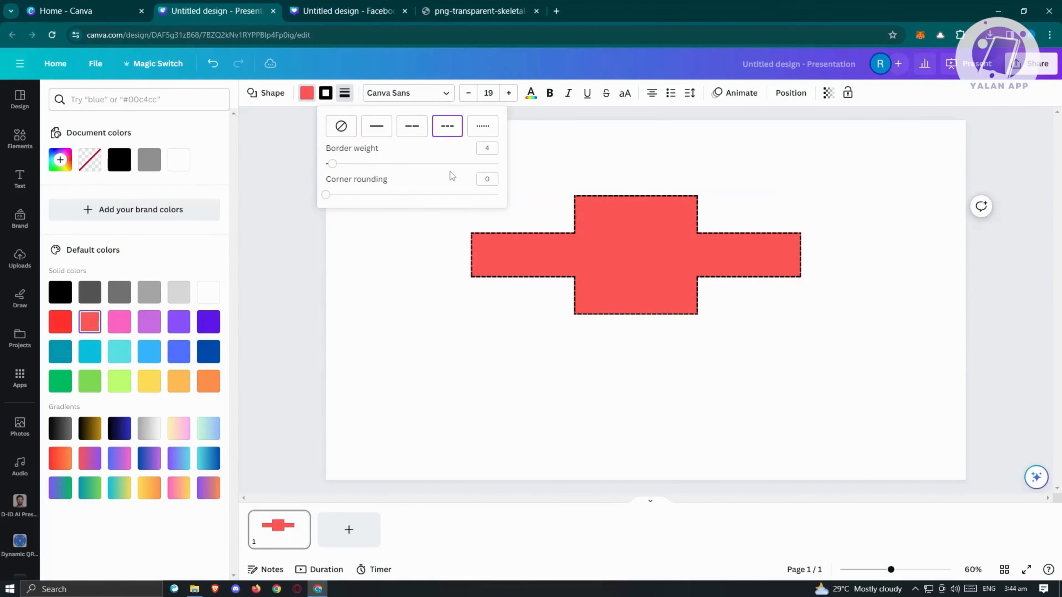
- Set the border weight of the red cross to 8
{"action": "left_click_drag", "start_coordinate": [332, 164], "coordinate": [367, 164]}
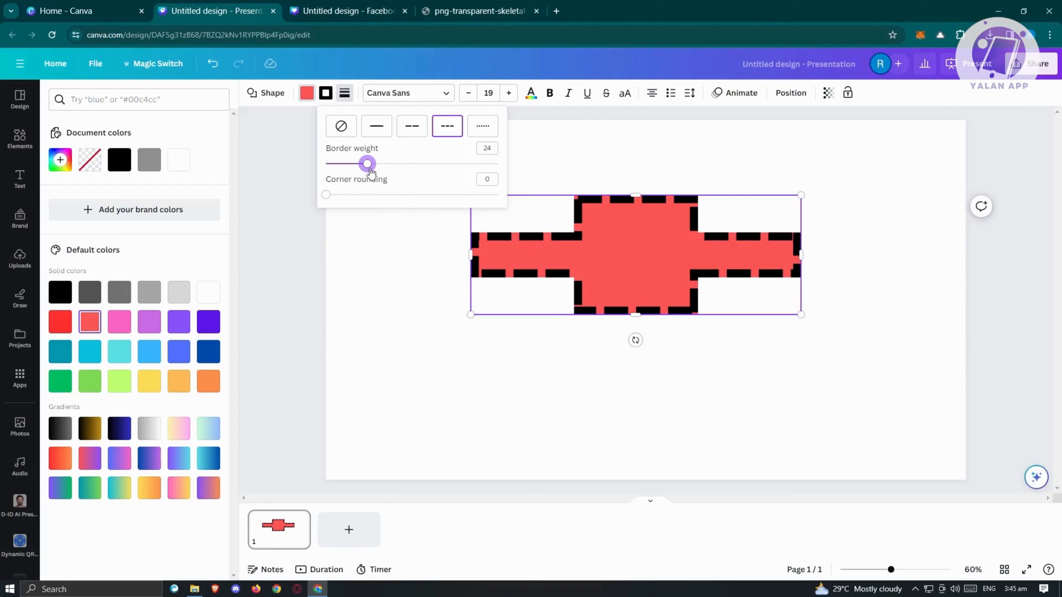
{"action": "left_click_drag", "start_coordinate": [368, 165], "coordinate": [341, 166]}
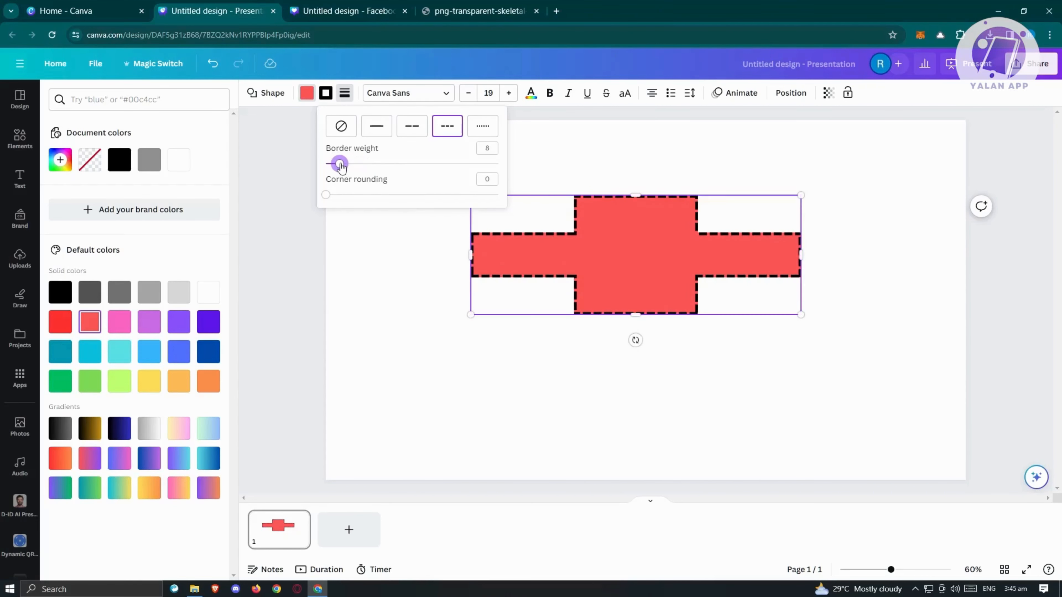
{"action": "left_click", "coordinate": [606, 245]}
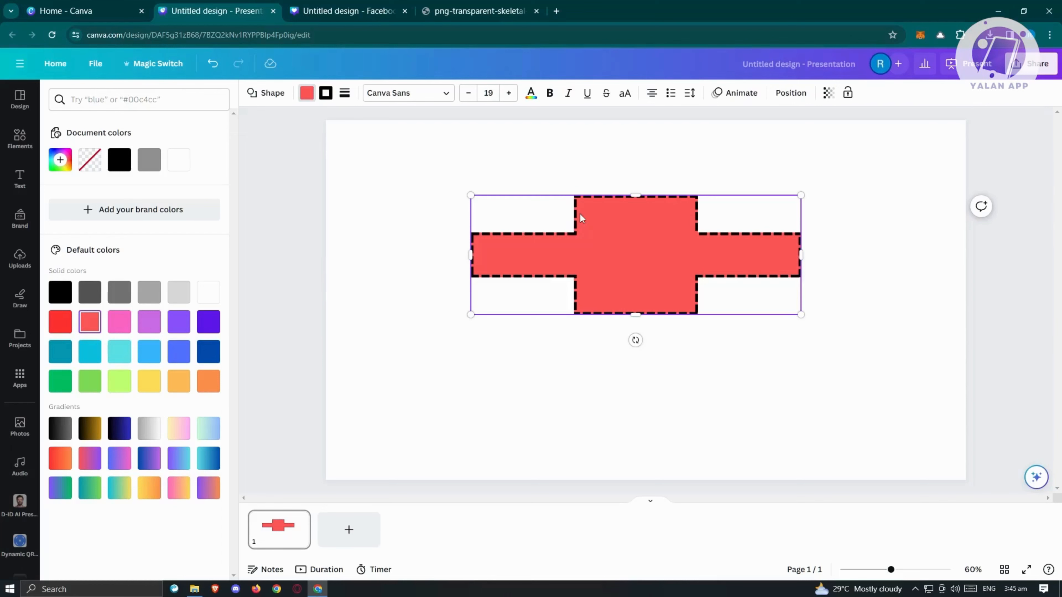
- View the transparent molecule PNG in its browser tab, and return to the presentation design
{"action": "left_click", "coordinate": [485, 11]}
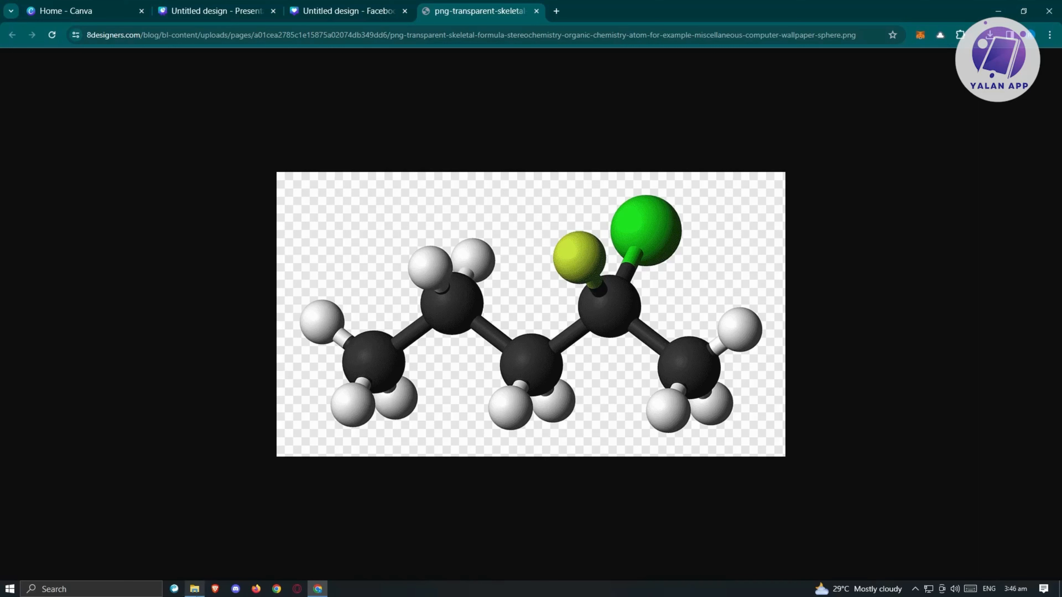
{"action": "mouse_move", "coordinate": [195, 589]}
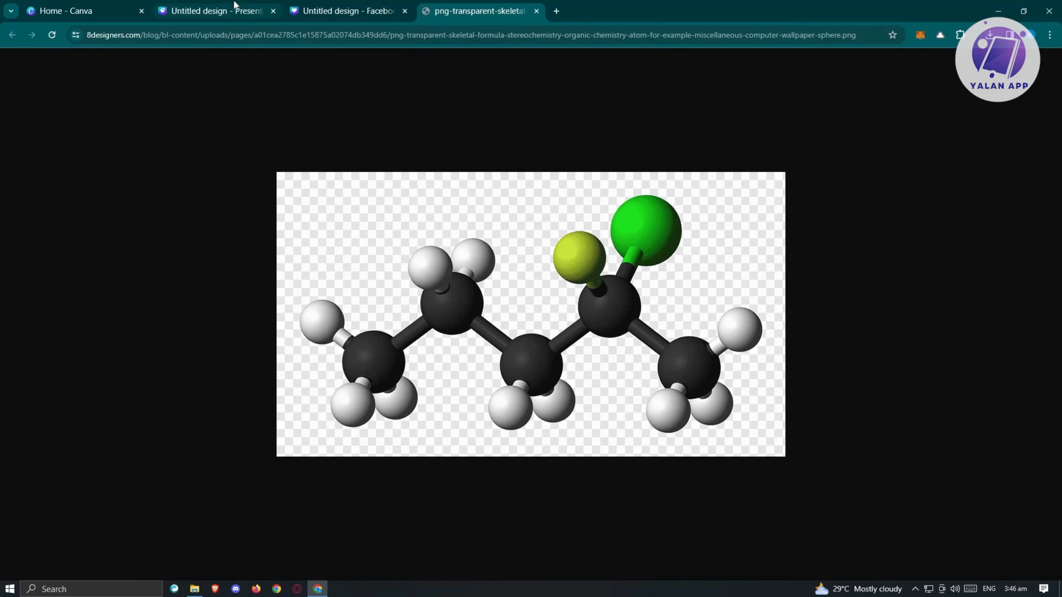
{"action": "mouse_move", "coordinate": [235, 5]}
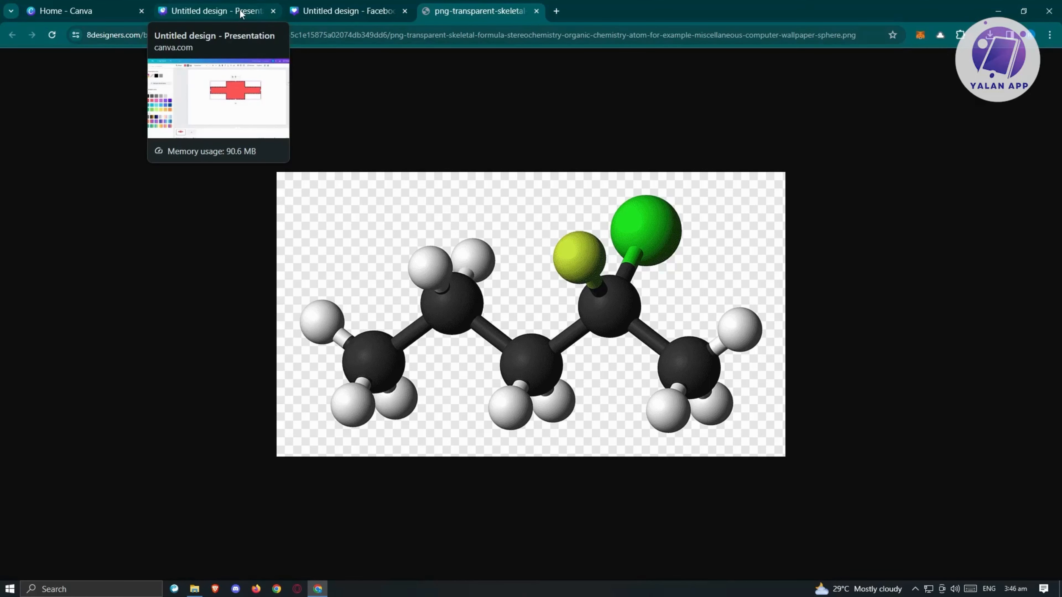
{"action": "left_click", "coordinate": [241, 14]}
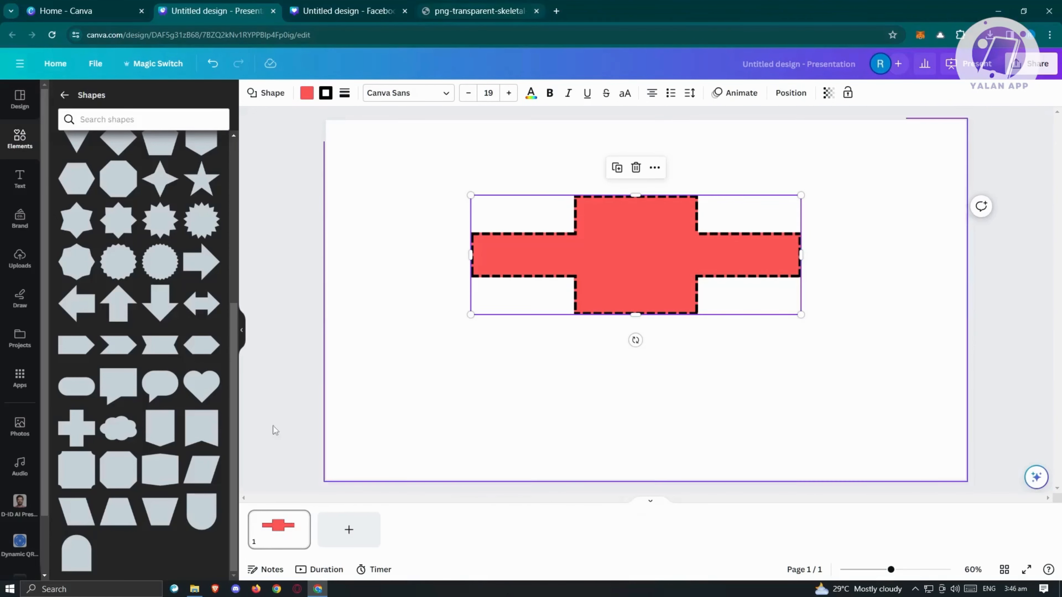
- Check the file type of the yellow Pngtree dialog shape image in the Downloads folder through its properties
{"action": "left_click", "coordinate": [194, 589]}
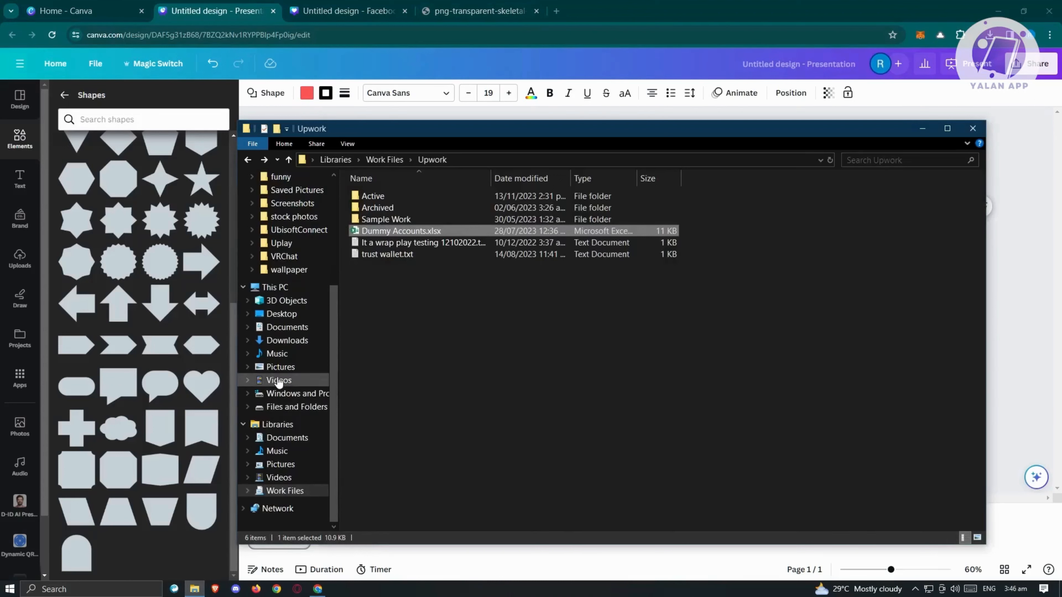
{"action": "left_click", "coordinate": [287, 341]}
{"action": "left_click", "coordinate": [374, 224]}
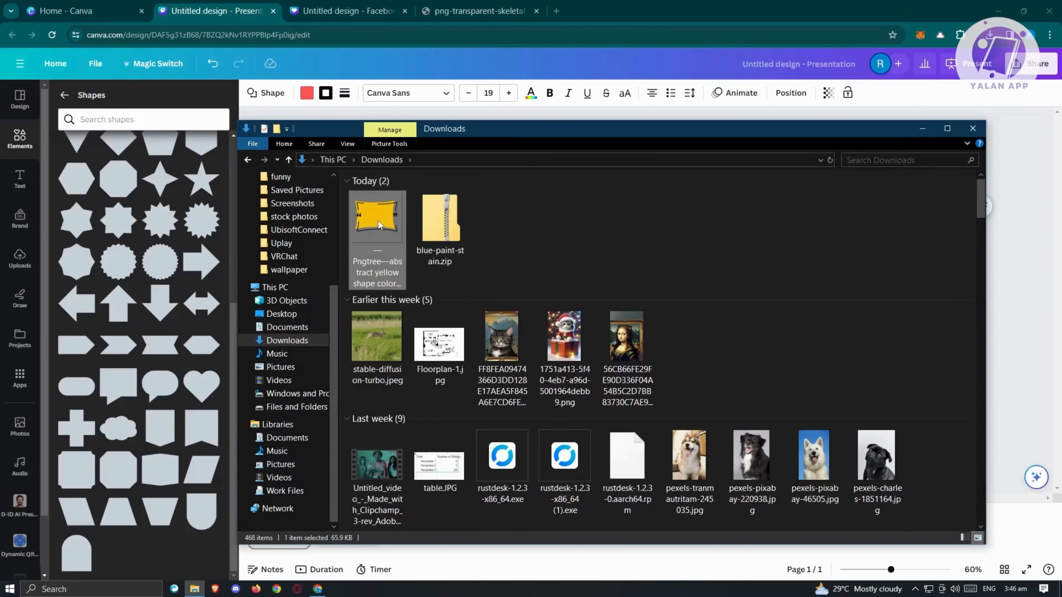
{"action": "right_click", "coordinate": [378, 220]}
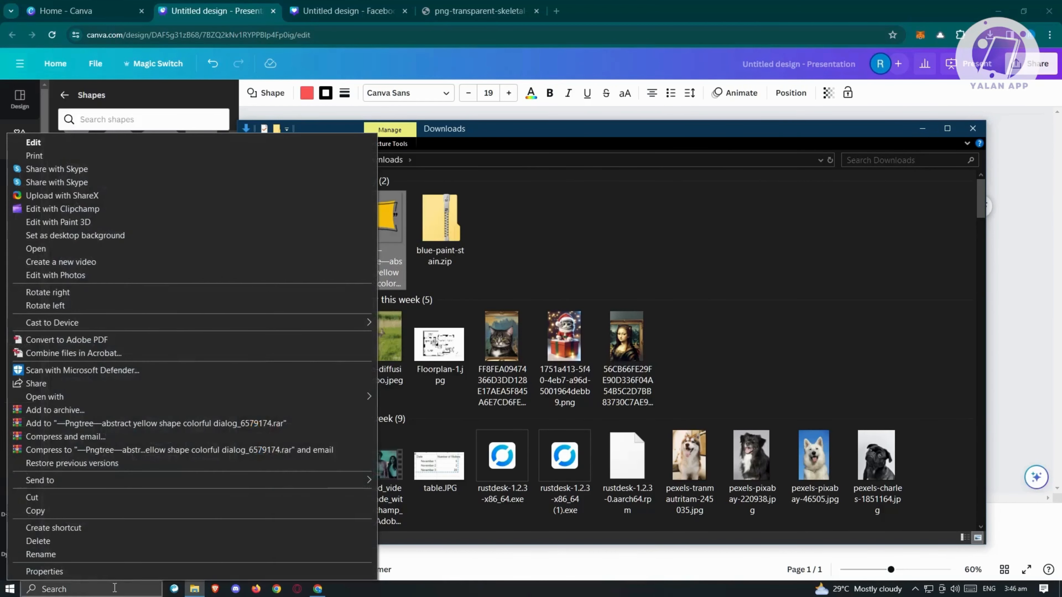
{"action": "left_click", "coordinate": [63, 571]}
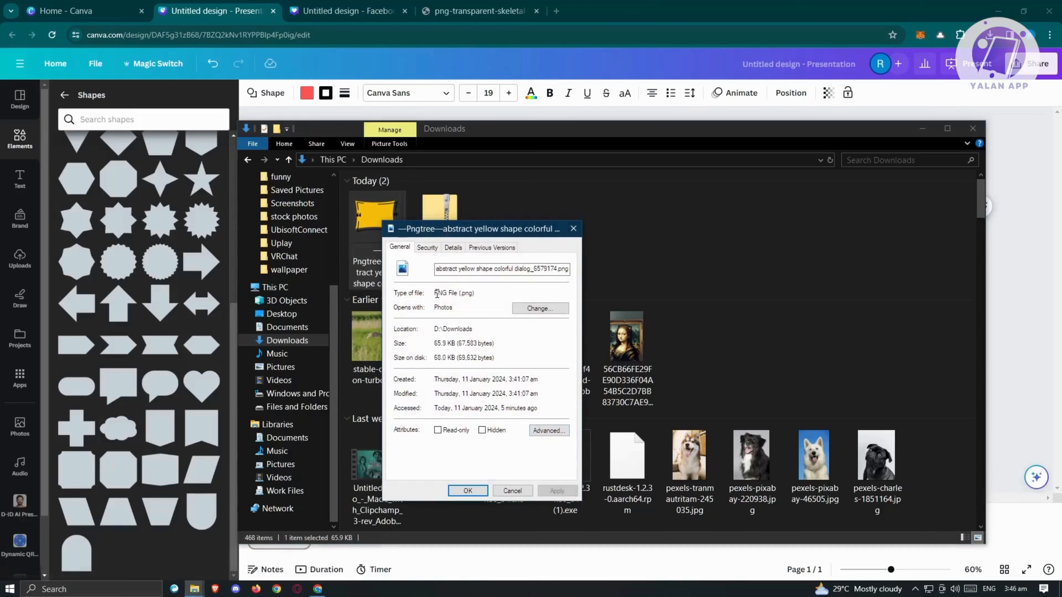
{"action": "left_click_drag", "start_coordinate": [434, 294], "coordinate": [460, 293]}
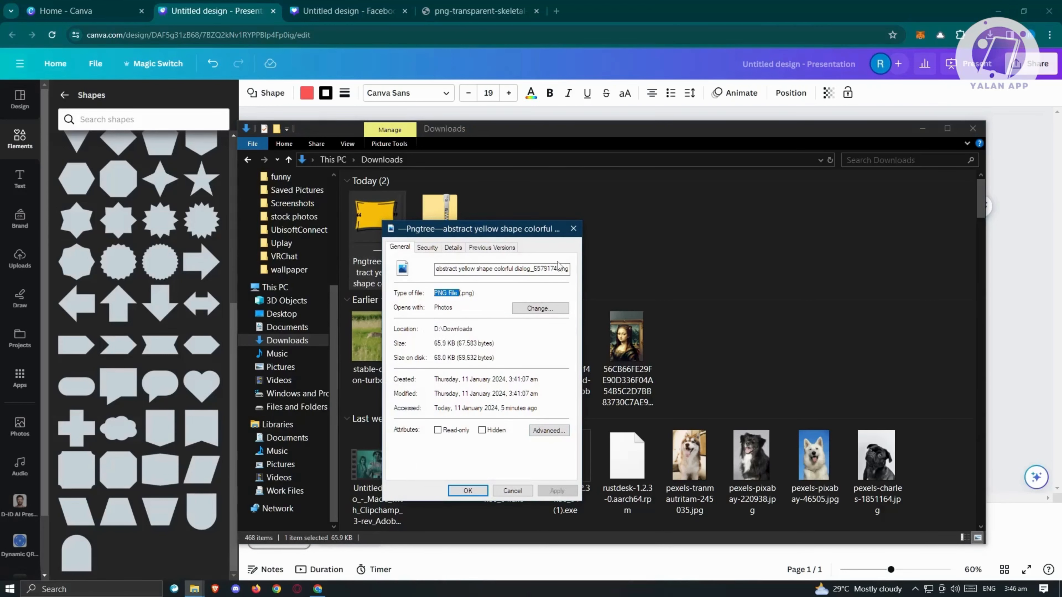
{"action": "left_click", "coordinate": [573, 229]}
- Upload the yellow Pngtree dialog shape PNG from the Downloads folder into the design's uploads
{"action": "left_click_drag", "start_coordinate": [456, 131], "coordinate": [556, 133]}
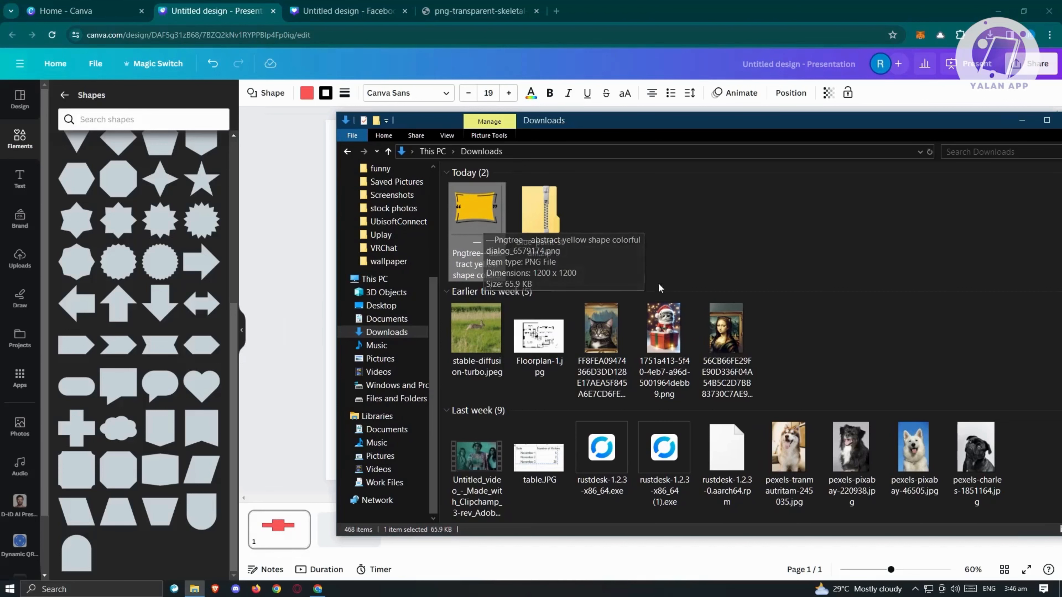
{"action": "left_click_drag", "start_coordinate": [487, 217], "coordinate": [151, 218]}
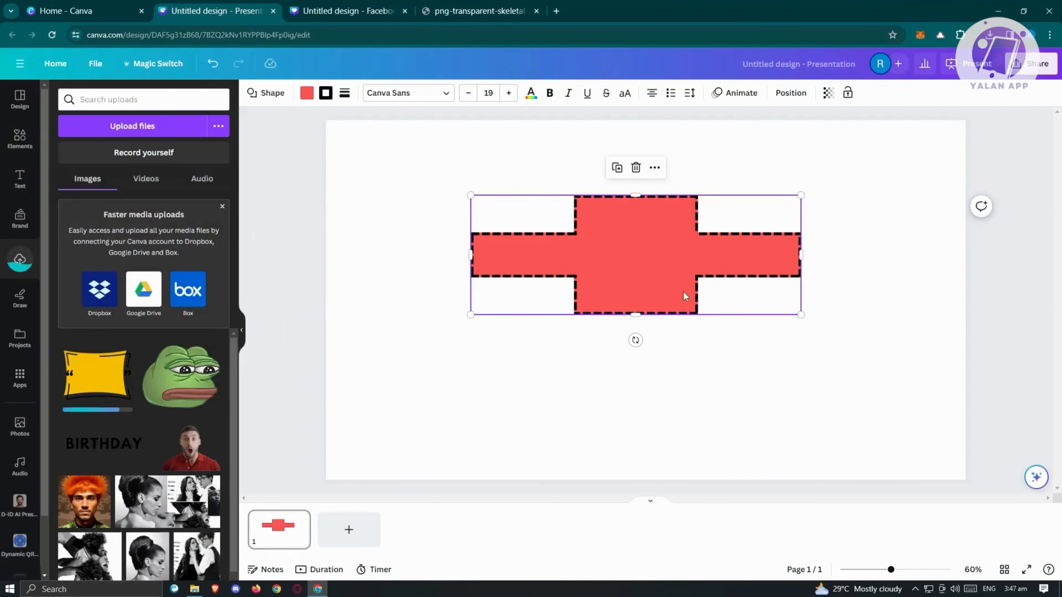
- Move the red cross toward the page's upper left and place the uploaded yellow shape at the lower right
{"action": "left_click_drag", "start_coordinate": [668, 247], "coordinate": [574, 203]}
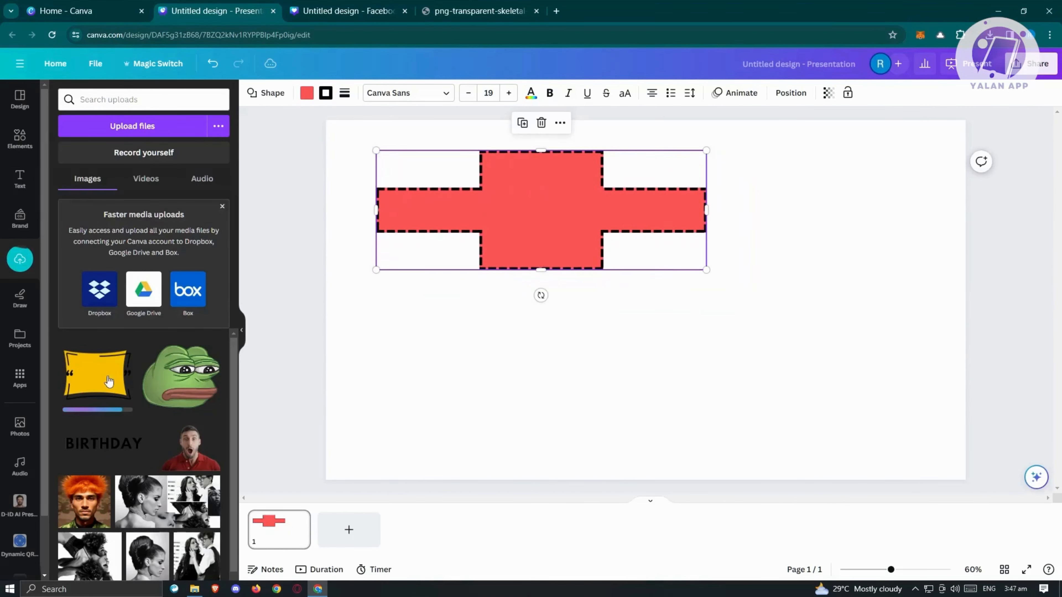
{"action": "left_click_drag", "start_coordinate": [92, 393], "coordinate": [727, 341]}
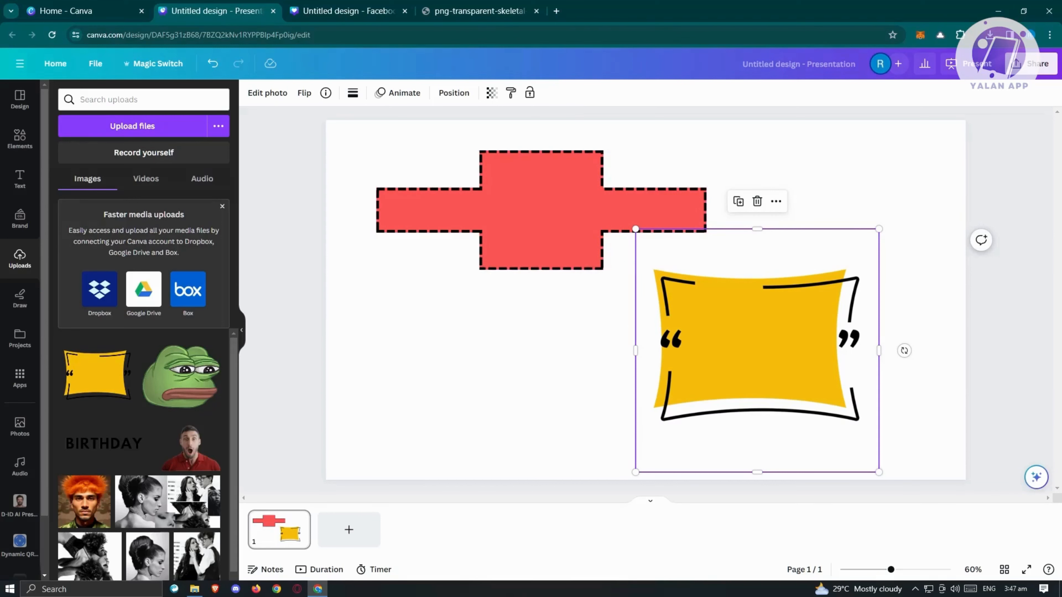
- Return to the built-in shapes library and look over its lines and basic shapes
{"action": "left_click", "coordinate": [17, 147]}
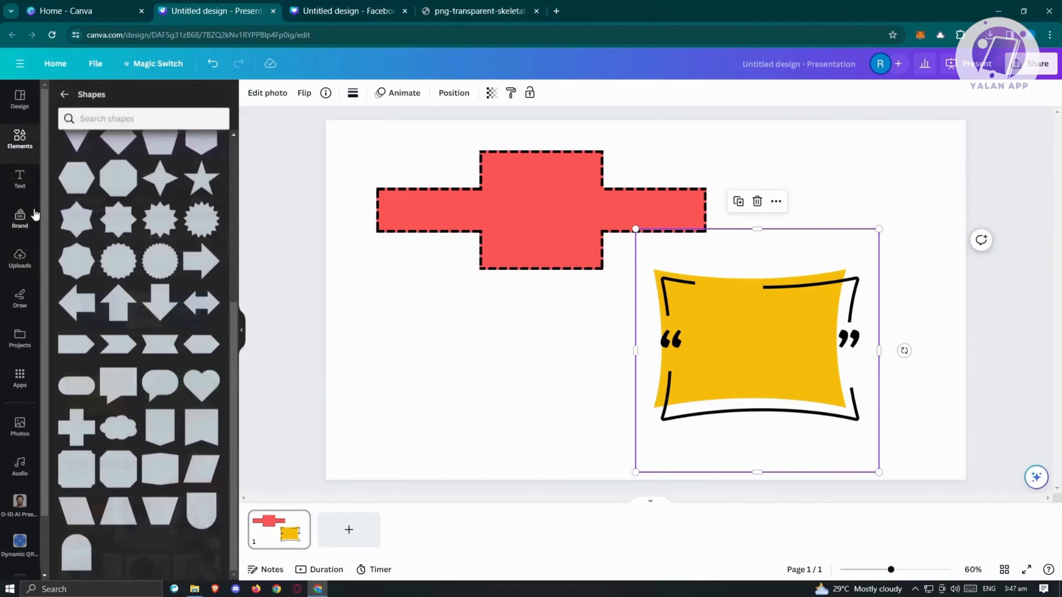
{"action": "scroll", "coordinate": [123, 294], "scroll_direction": "up", "scroll_amount": 6}
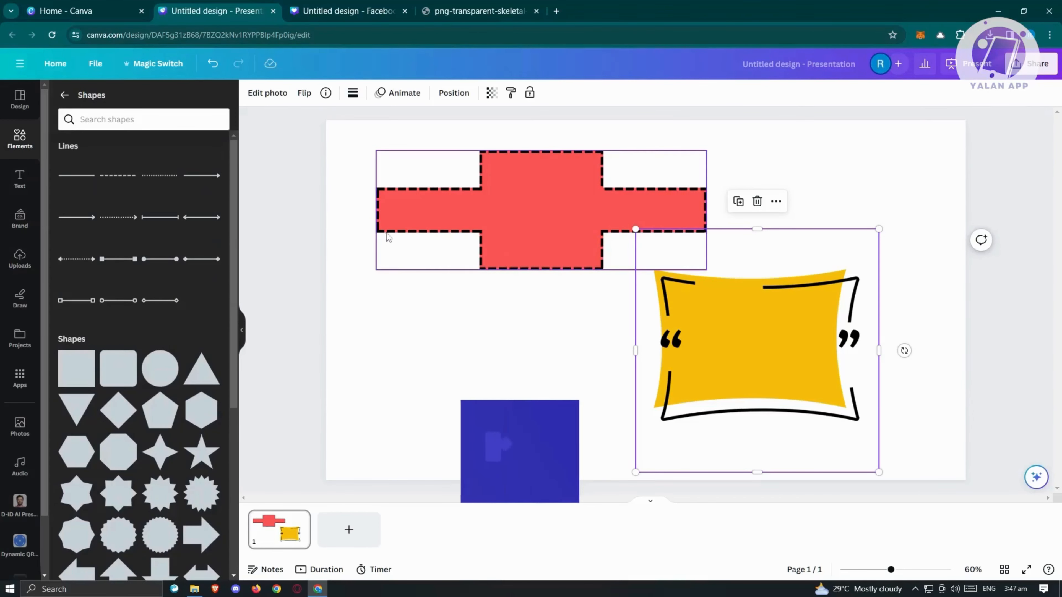
- Narrow the red cross from its left side, and reposition it at the page's upper left with the yellow shape raised at the right
{"action": "left_click", "coordinate": [384, 210]}
{"action": "left_click_drag", "start_coordinate": [383, 211], "coordinate": [494, 212]}
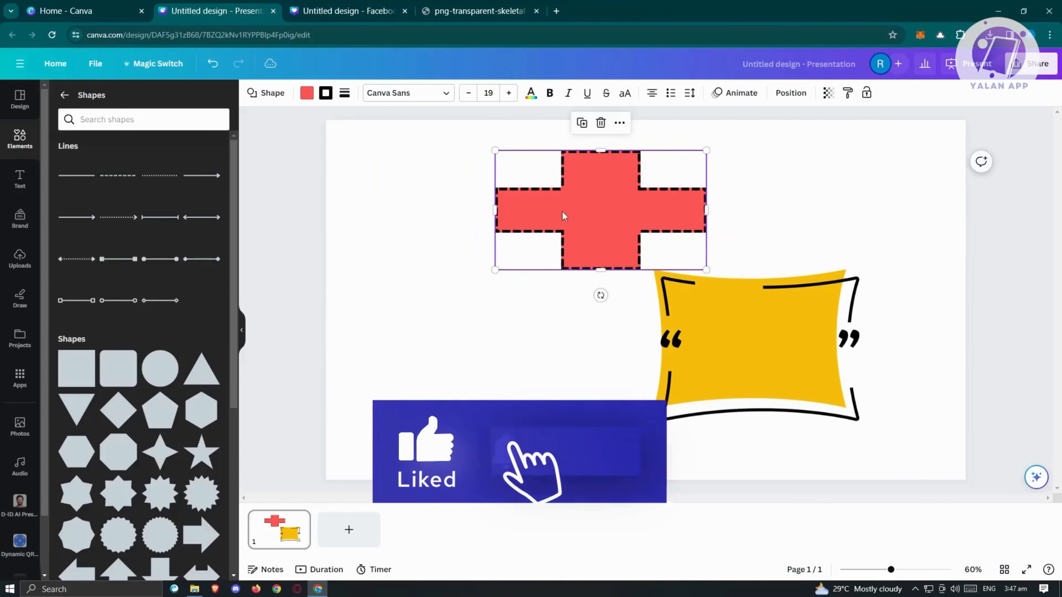
{"action": "left_click_drag", "start_coordinate": [577, 234], "coordinate": [483, 214]}
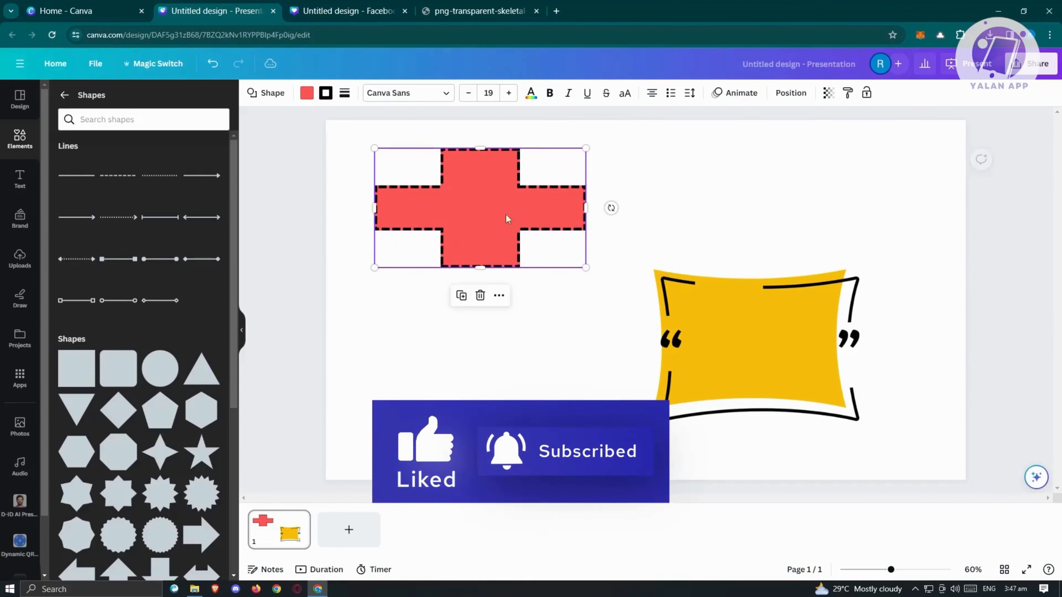
{"action": "left_click_drag", "start_coordinate": [746, 360], "coordinate": [757, 301]}
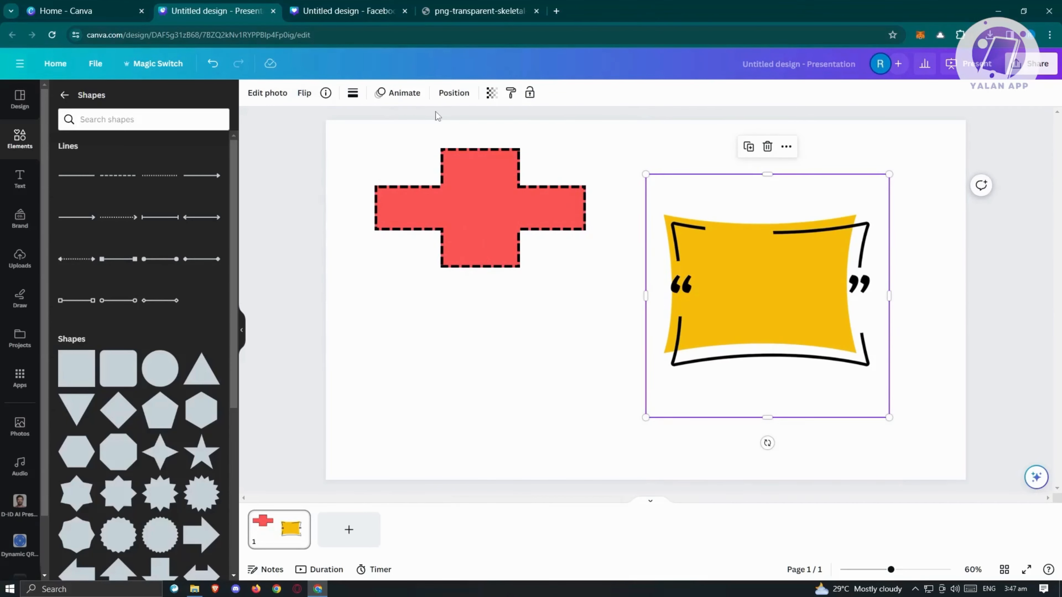
- Try a solid border on the yellow shape image, and set its border back to none
{"action": "left_click", "coordinate": [353, 100]}
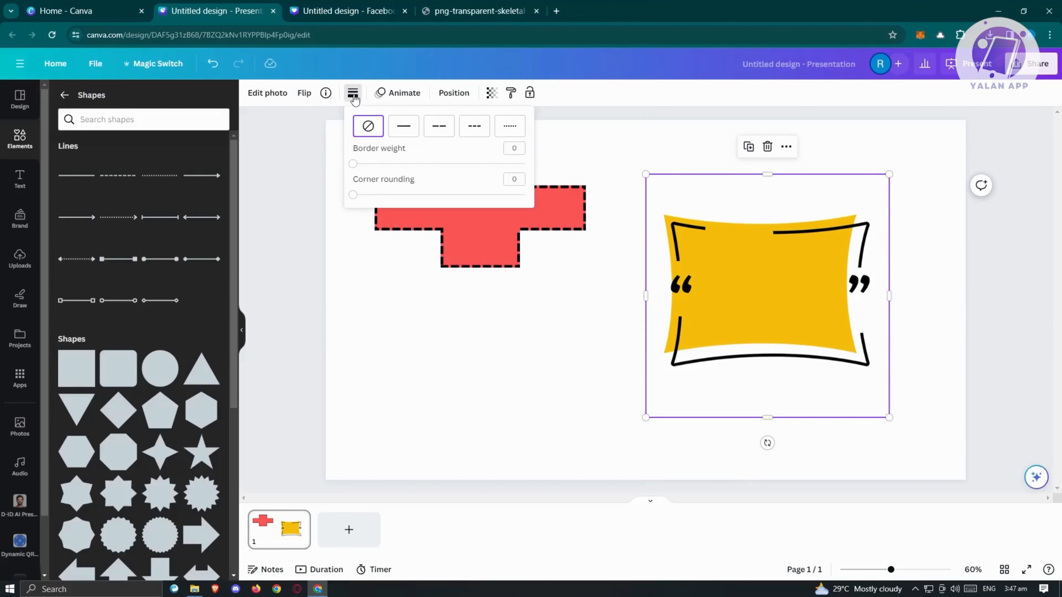
{"action": "left_click", "coordinate": [406, 130]}
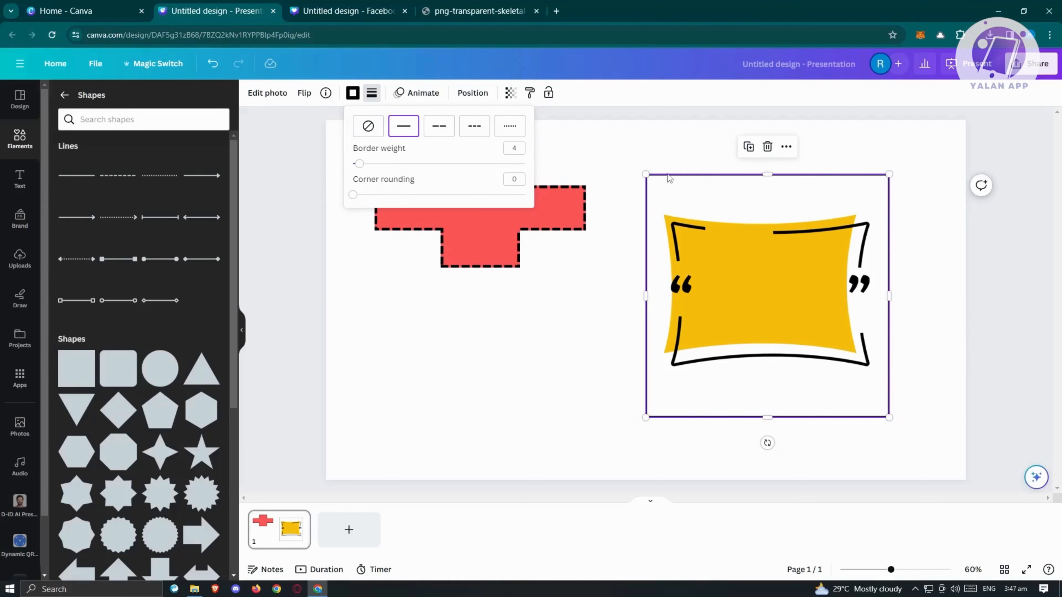
{"action": "left_click", "coordinate": [368, 127]}
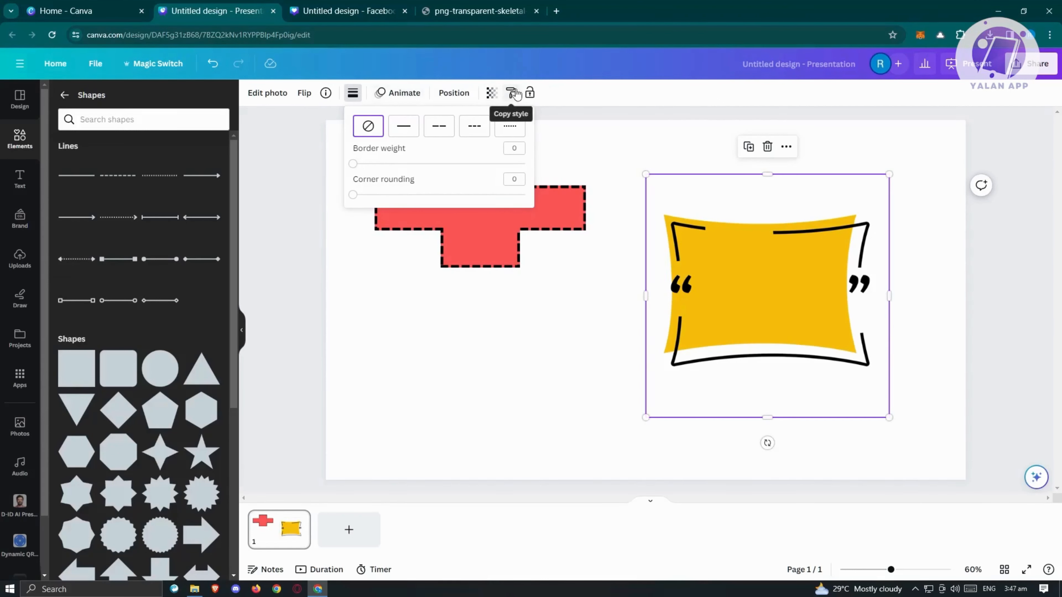
- Open the photo editing options for the yellow shape and examine the available filters and effects
{"action": "left_click", "coordinate": [268, 94]}
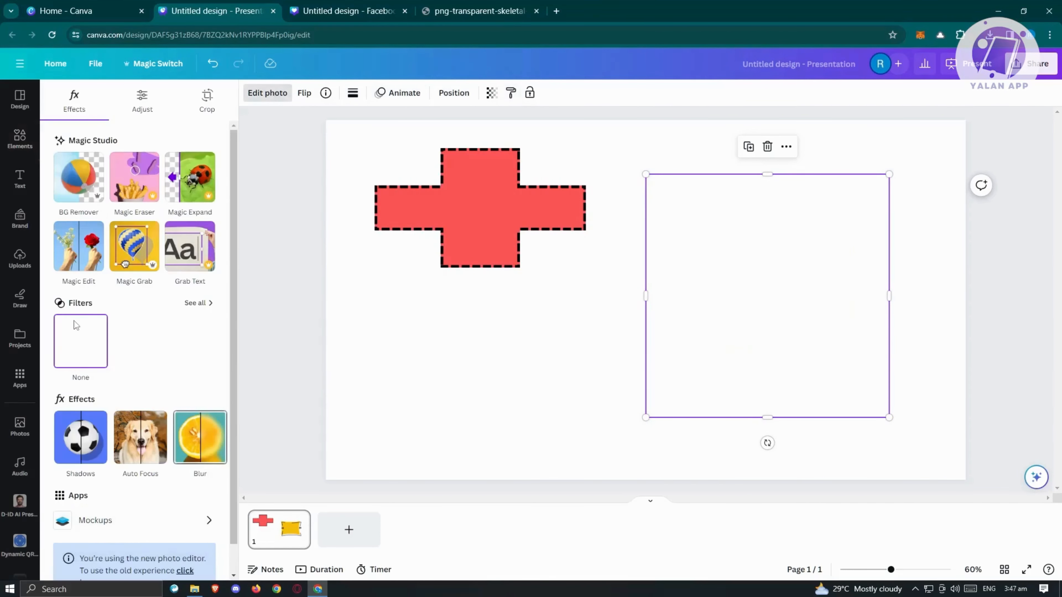
{"action": "scroll", "coordinate": [172, 428], "scroll_direction": "down", "scroll_amount": 1}
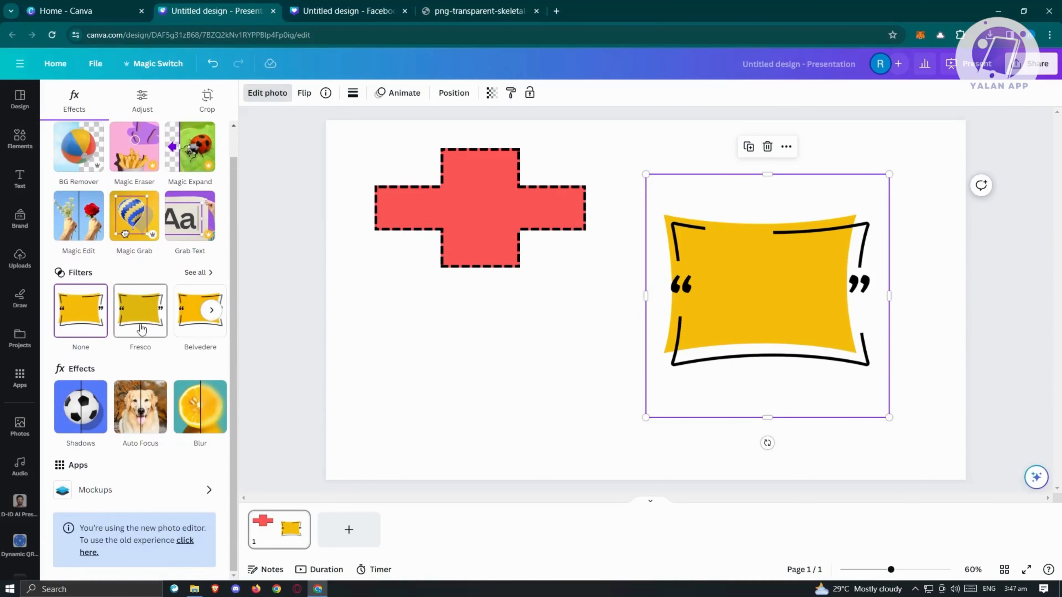
{"action": "scroll", "coordinate": [142, 329], "scroll_direction": "up", "scroll_amount": 1}
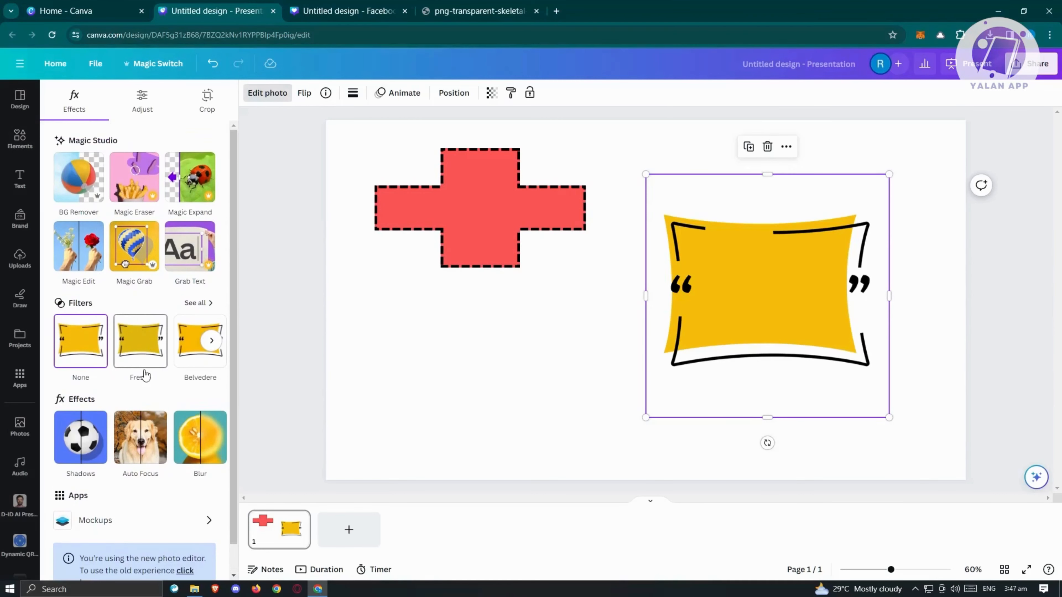